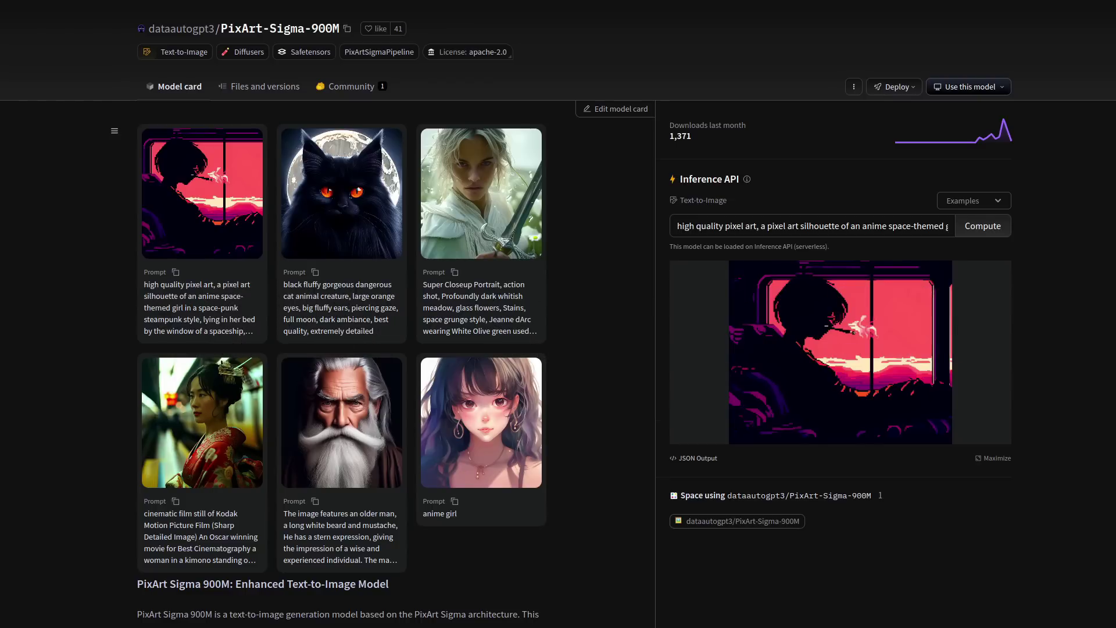
Skim the PixArt-Sigma-900M model card, then bring up its Files and versions listing.
scroll(558, 313, "down", 5)
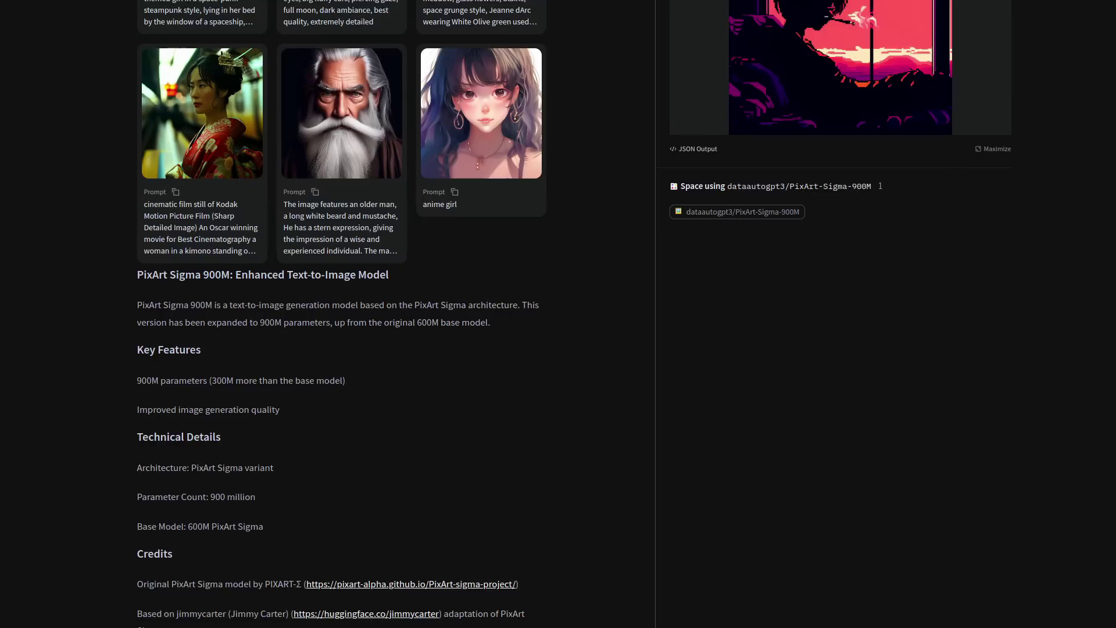
scroll(456, 63, "up", 5)
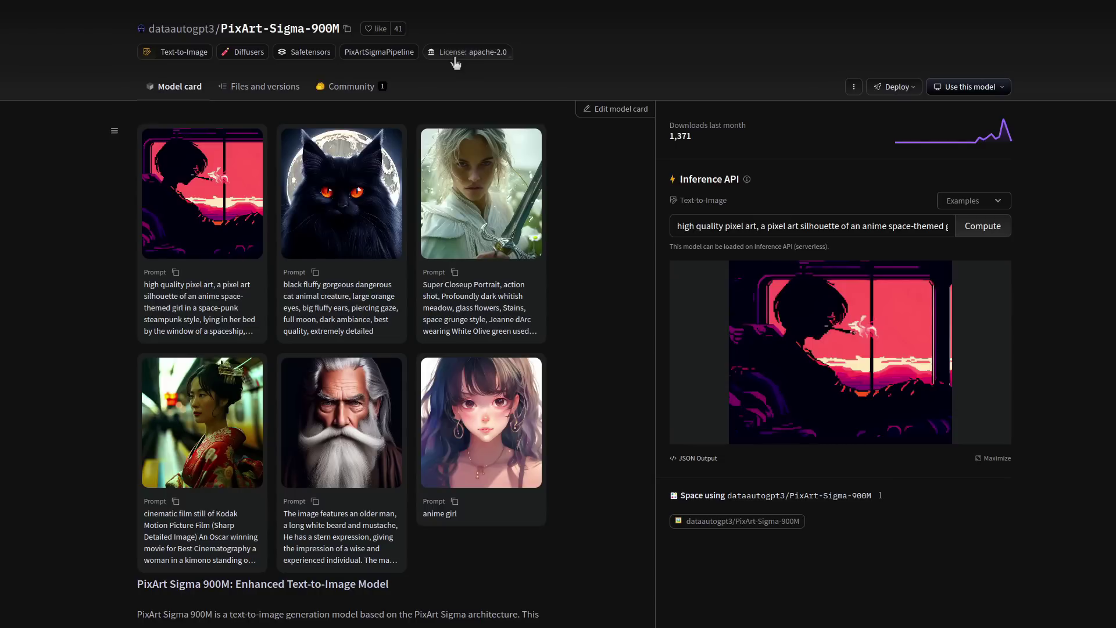
left_click(265, 86)
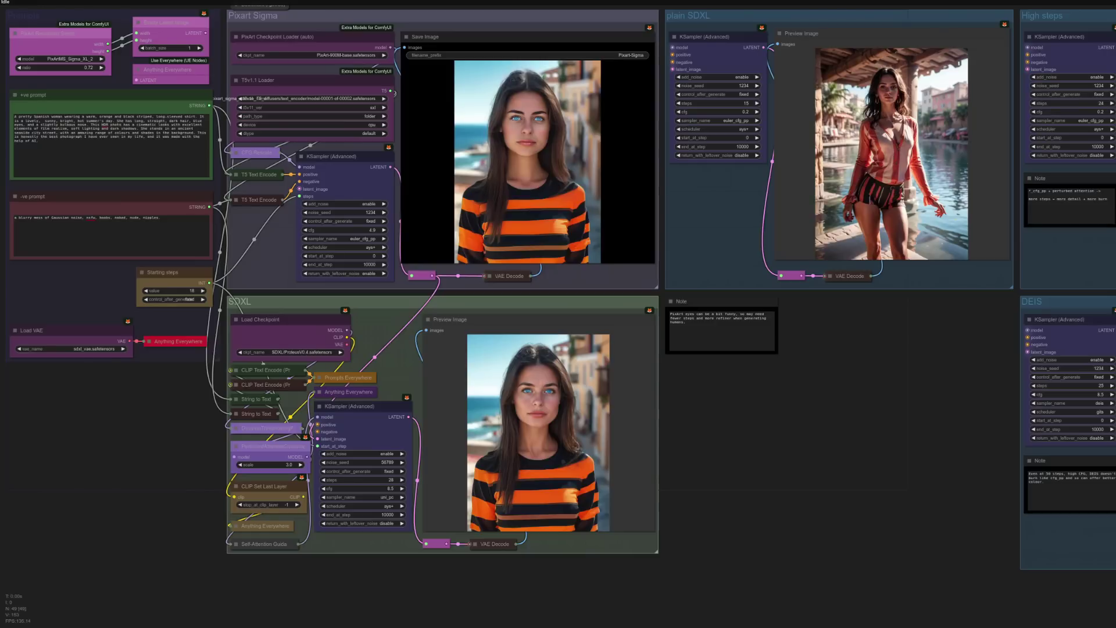
Scroll up through the PixArt vs SDXL comparison workflow.
scroll(558, 314, "up", 1)
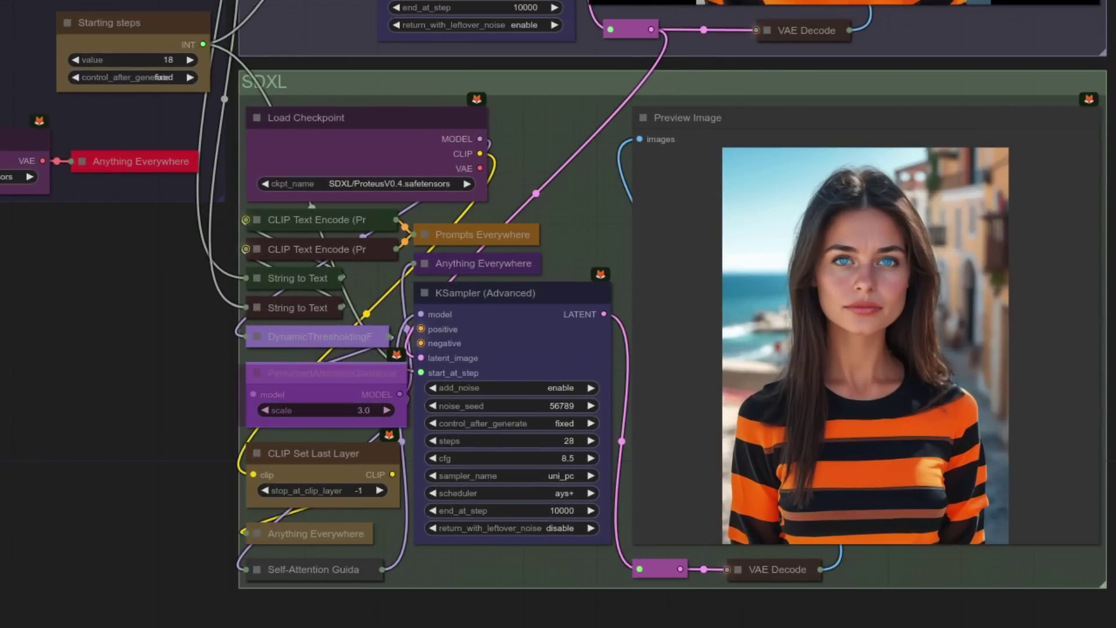
Open the scheduler dropdown on the Pixart KSampler (Advanced) node.
left_click(443, 94)
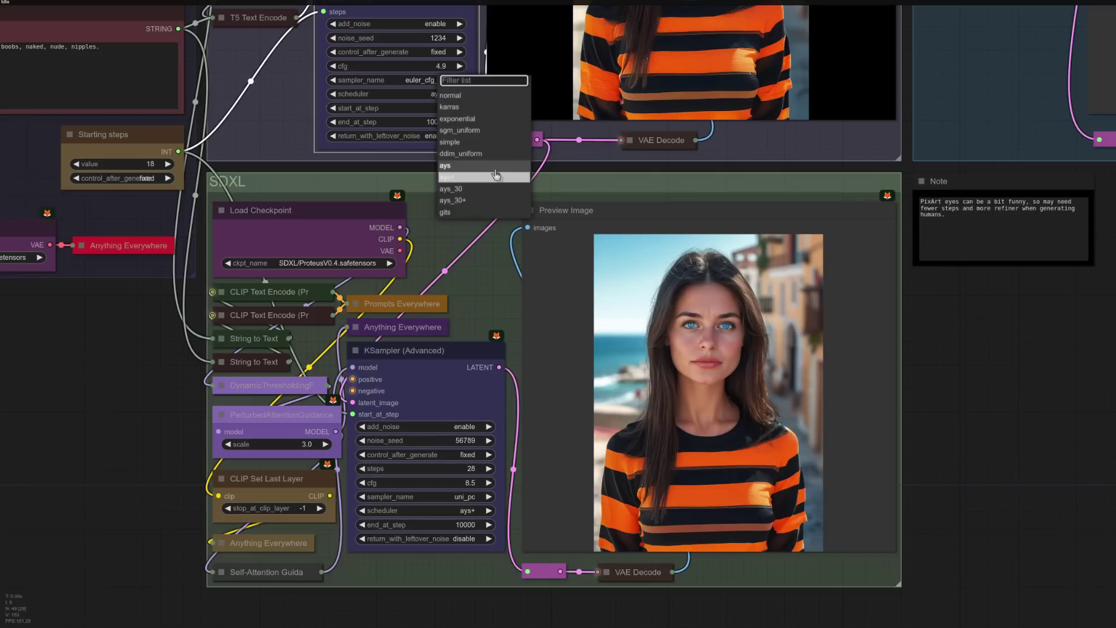
Pick ays+ as the PixArt scheduler, then pan over to the ++3m sampler group.
left_click(496, 175)
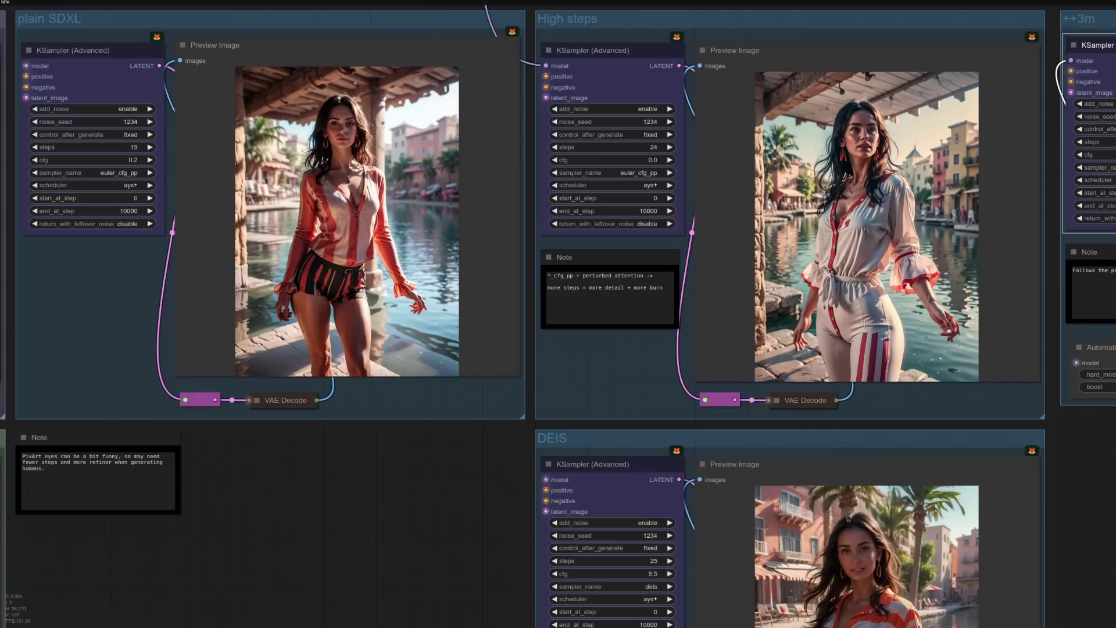
left_click_drag(1110, 495, 647, 486)
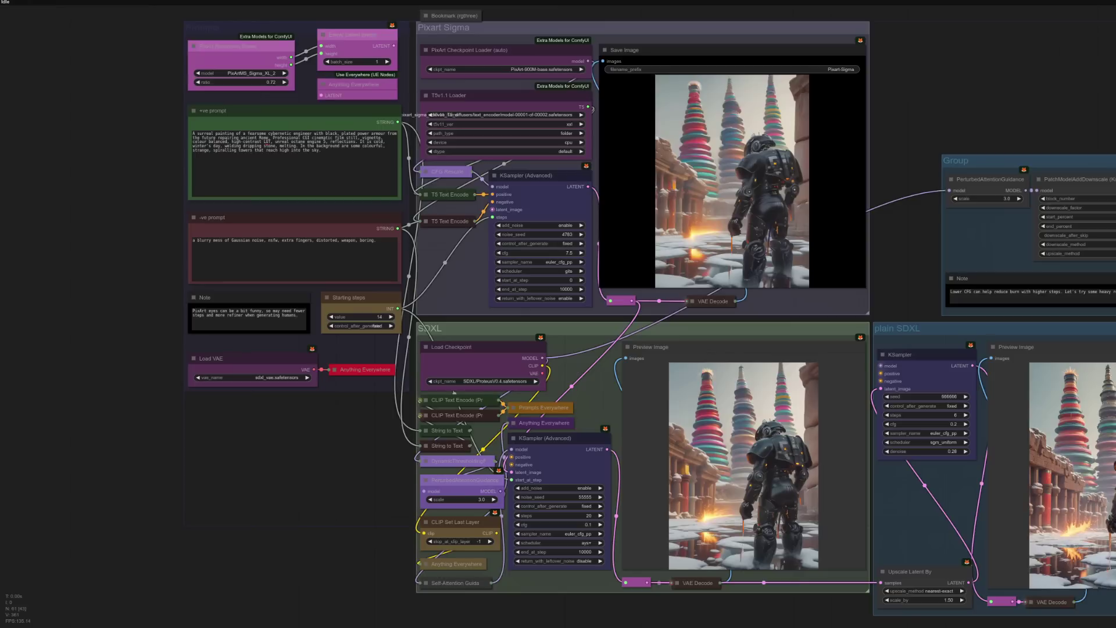
Zoom into the Pixart Sigma group, then jump to the SDXL group with bookmark key 2.
scroll(374, 24, "up", 4)
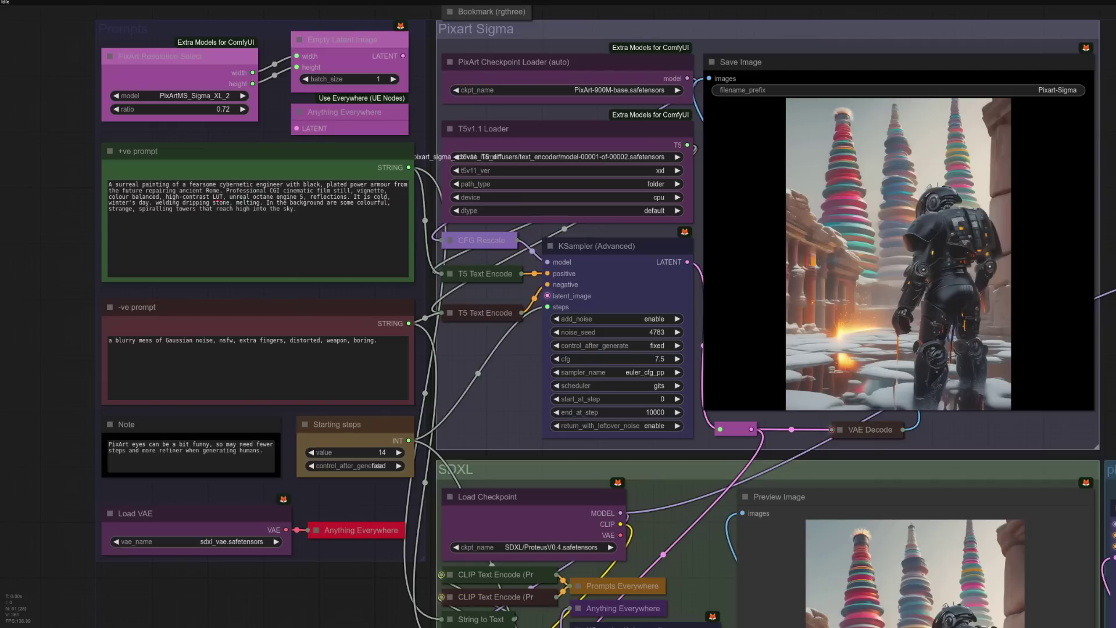
key("2")
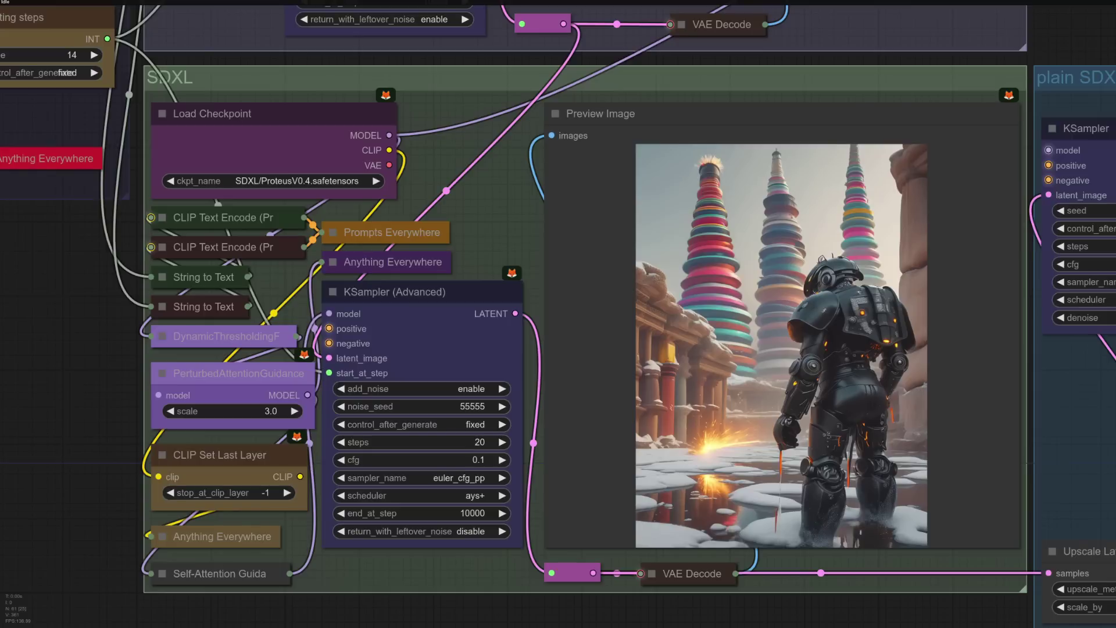
Scroll right to show the High steps group's KSampler settings and robot preview.
scroll(558, 314, "right", 5)
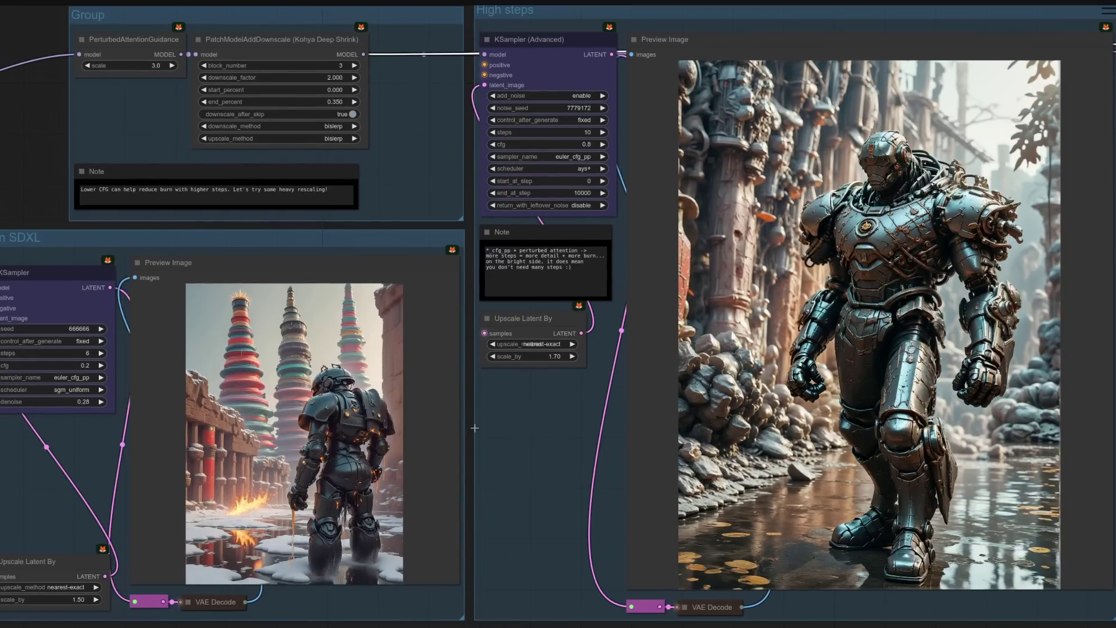
Pan across the high-steps, uni_pc and deis sampler groups, then zoom out to frame all three robot images.
left_click_drag(576, 452, 295, 437)
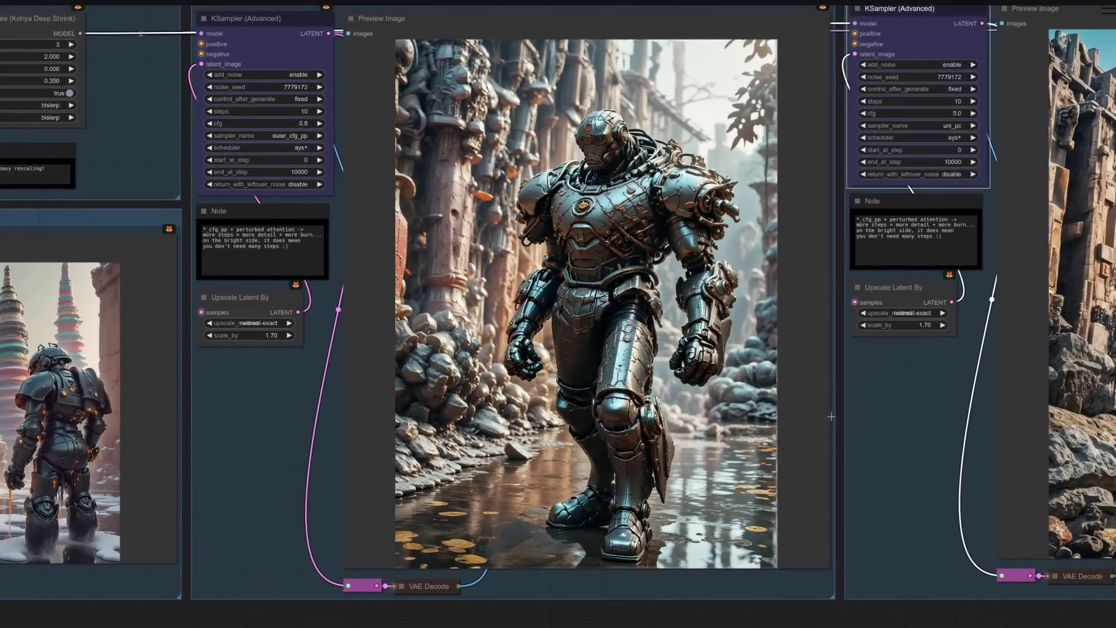
left_click_drag(922, 414, 671, 431)
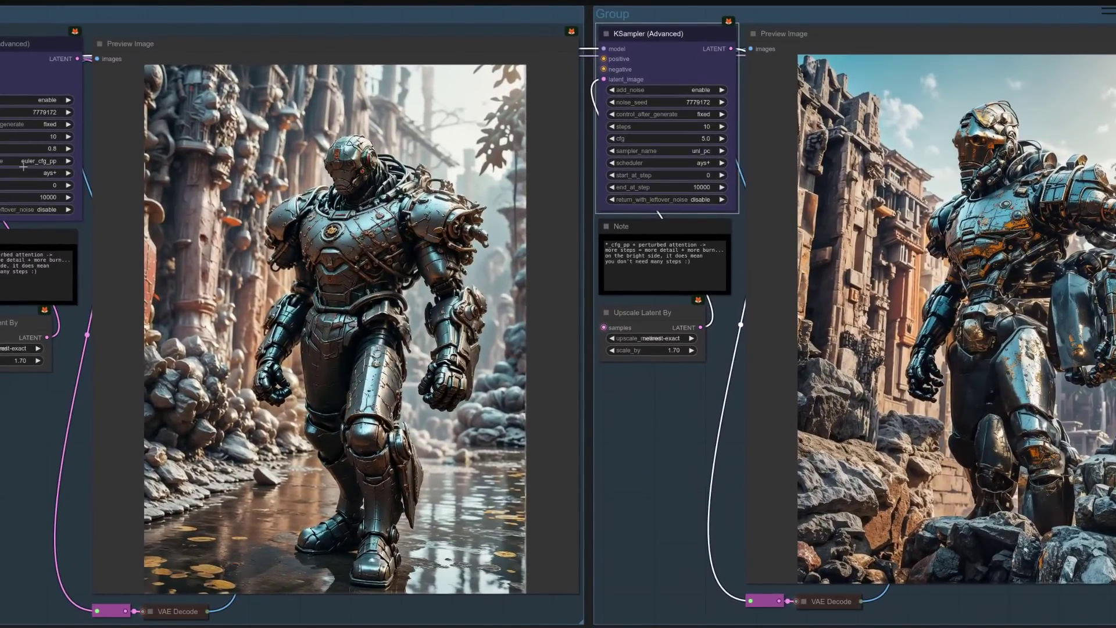
left_click_drag(622, 439, 510, 434)
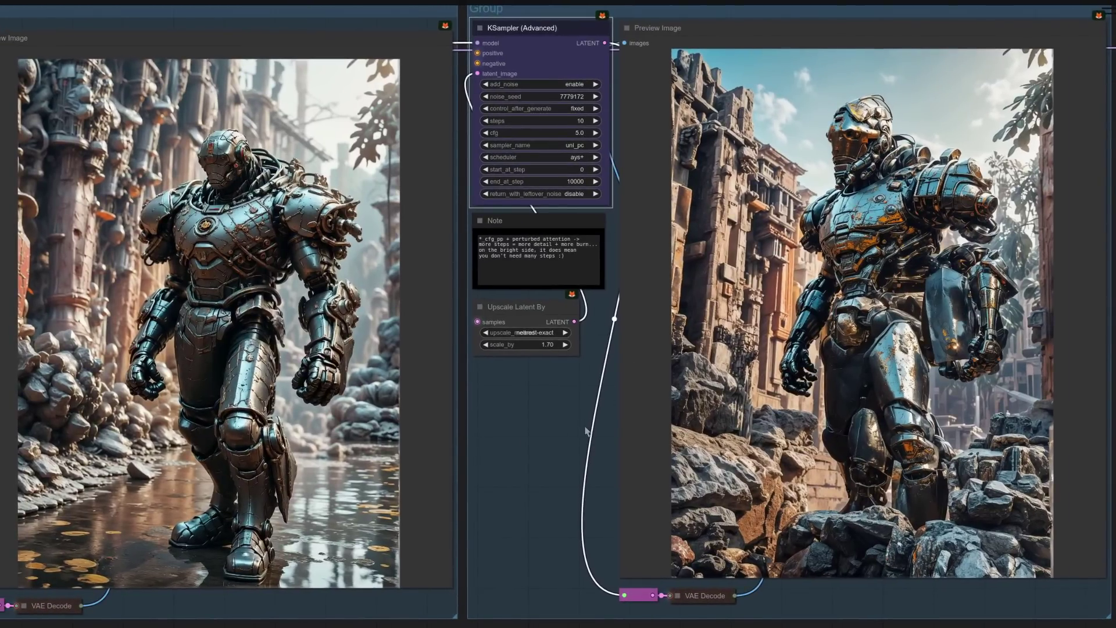
left_click_drag(603, 431, 327, 424)
left_click_drag(968, 413, 633, 415)
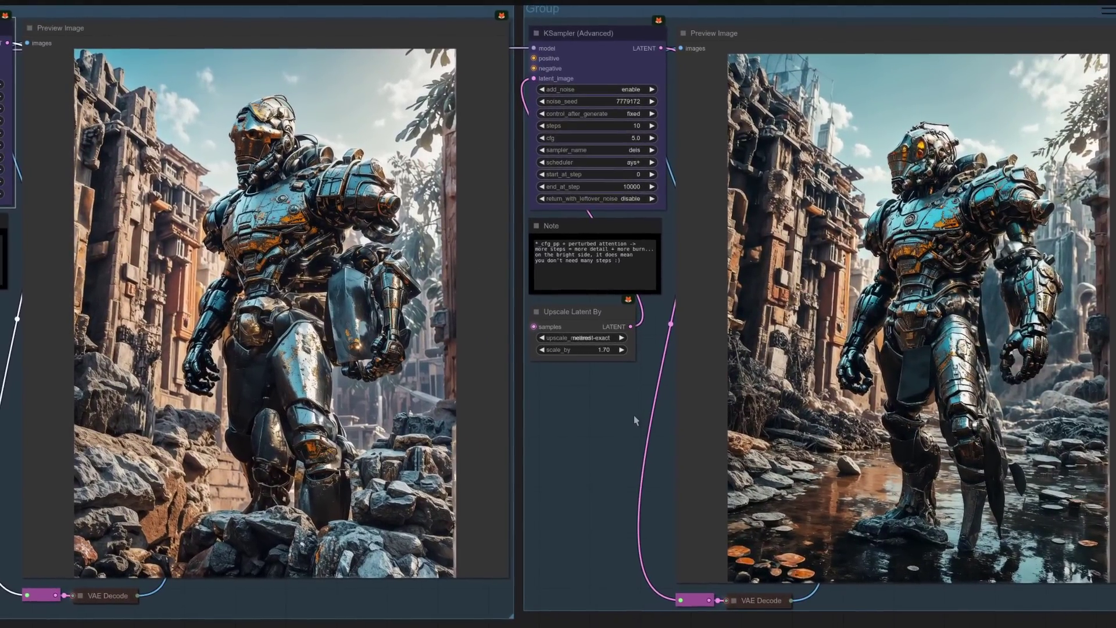
scroll(537, 434, "down", 5)
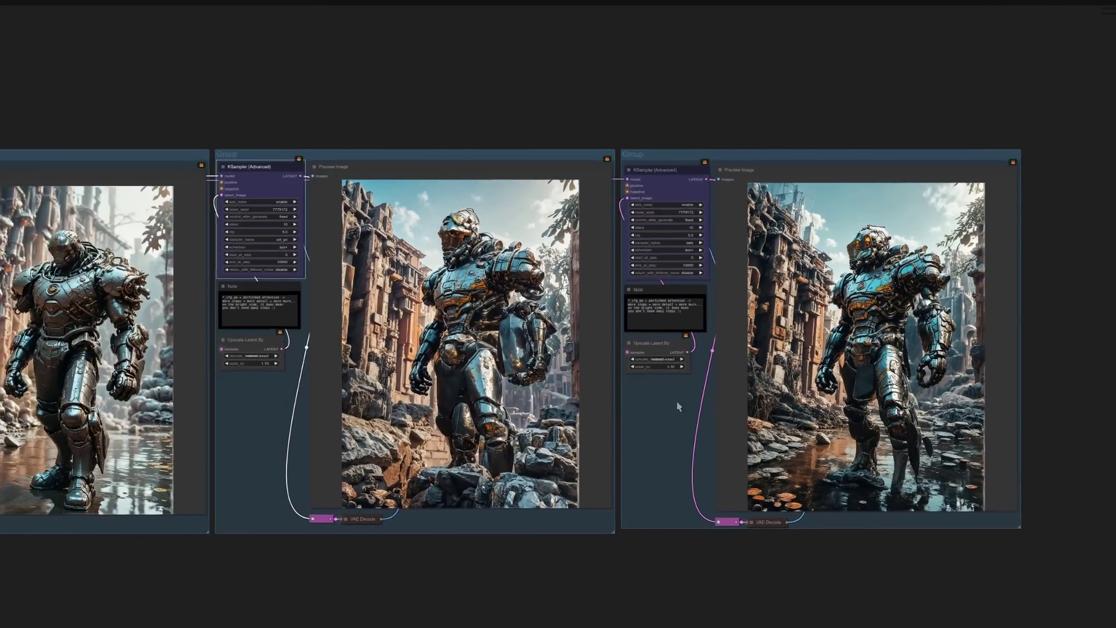
left_click_drag(677, 407, 742, 361)
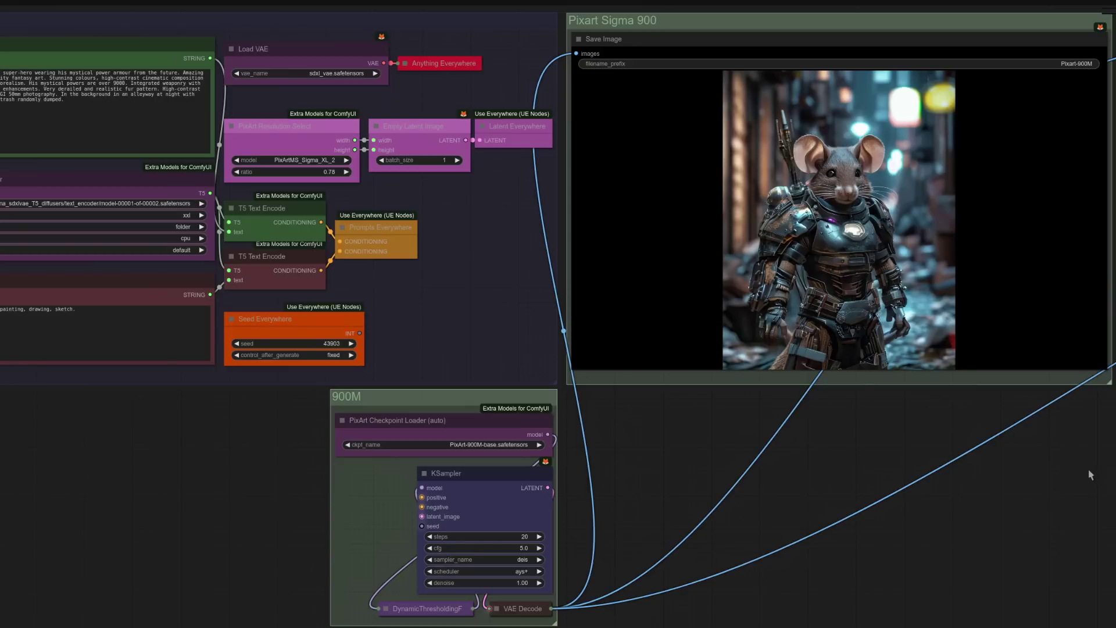
Pan to the rembg and Inspyrenet background-removal groups, centring the Inspyrenet cut-out.
left_click_drag(1090, 475, 111, 489)
left_click_drag(771, 321, 599, 323)
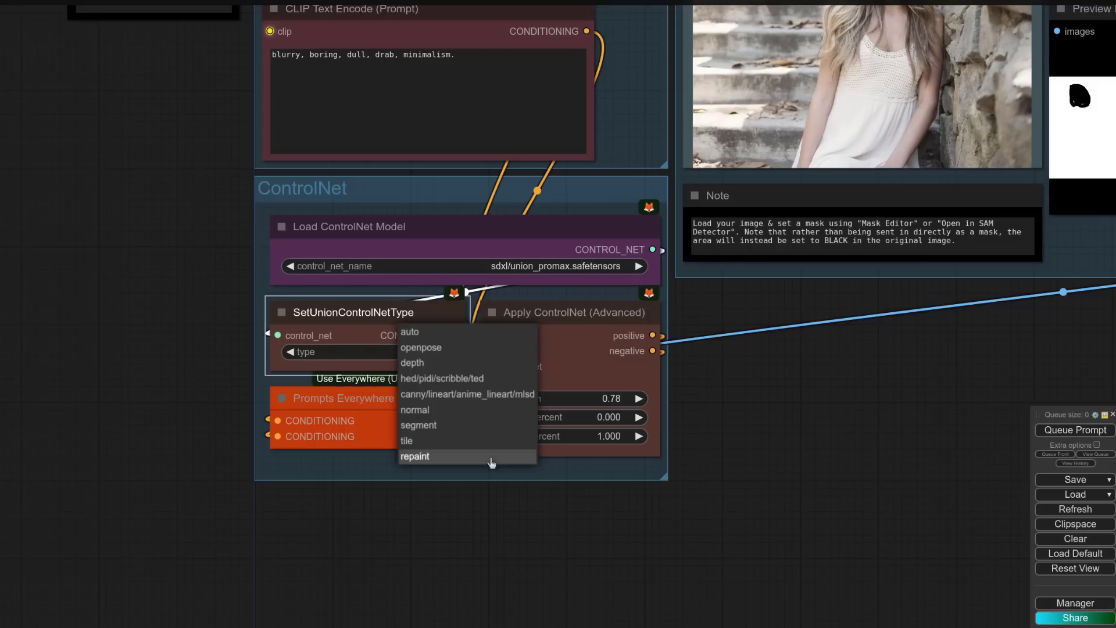
Set the union ControlNet type to repaint and bring up the Load Image node's context menu.
left_click(492, 456)
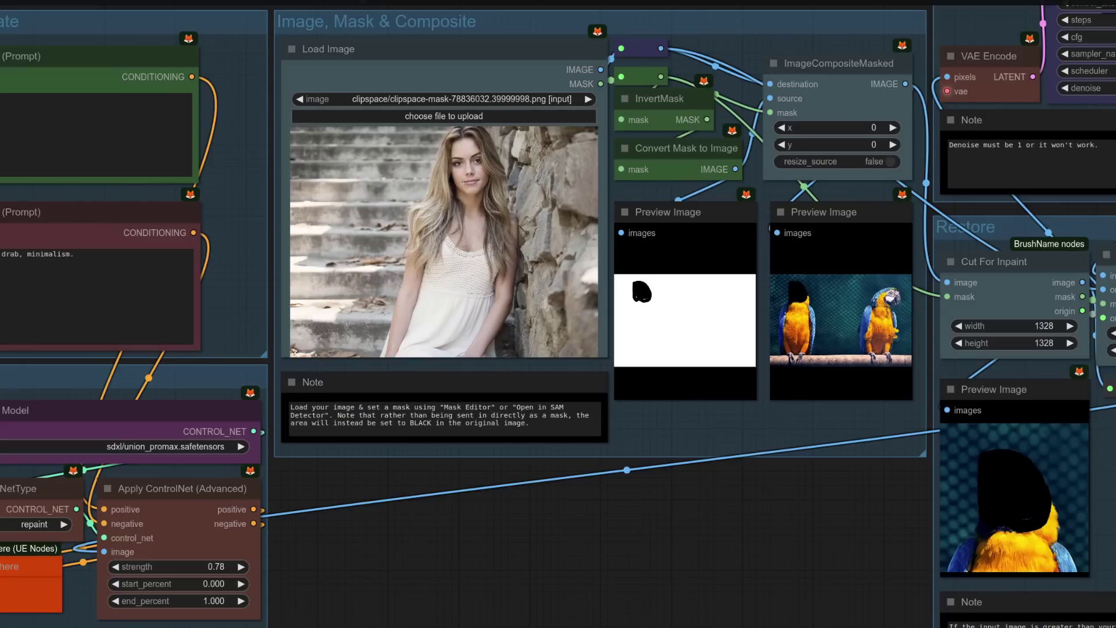
right_click(487, 220)
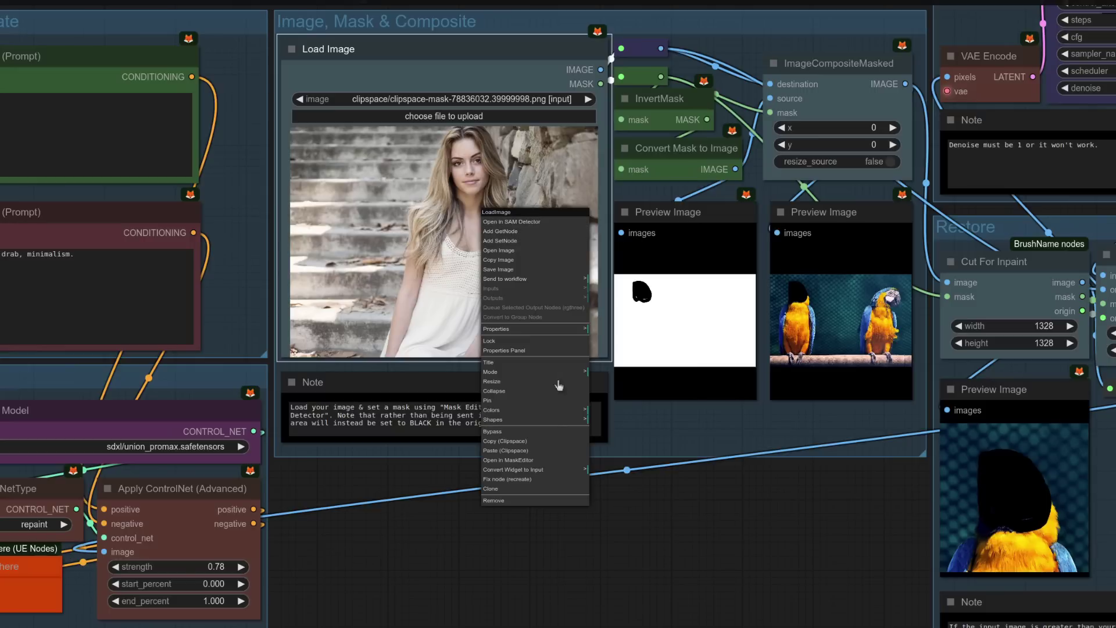
In the Mask Editor, paint a mask over the woman's face and save it to the node.
left_click(545, 460)
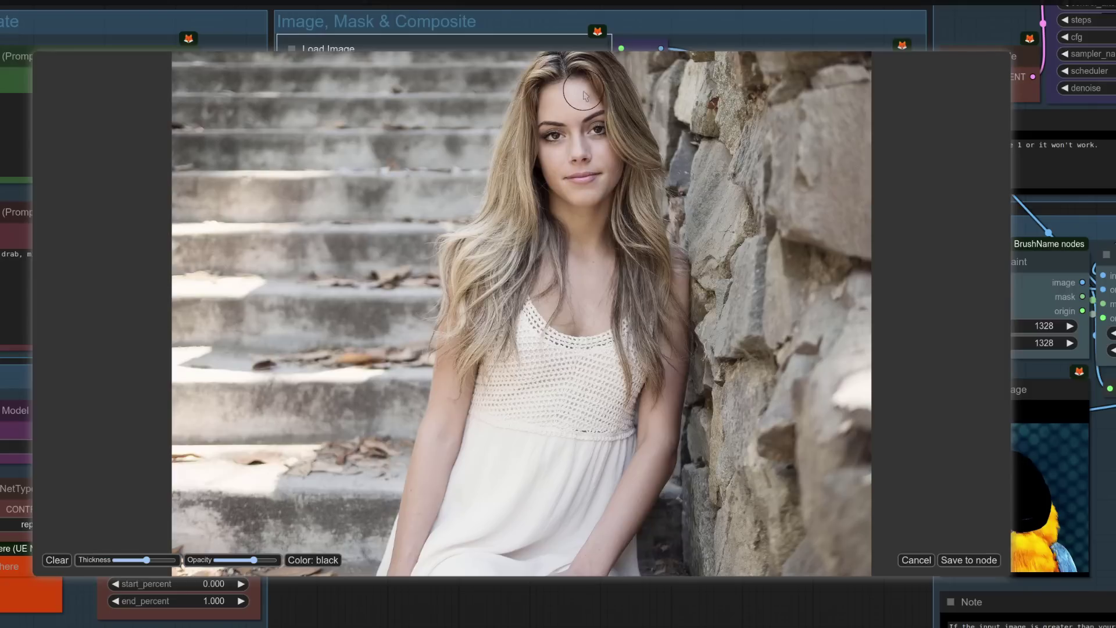
mouse_move(590, 96)
left_mouse_down()
mouse_move(556, 99)
mouse_move(539, 129)
mouse_move(549, 171)
mouse_move(570, 186)
mouse_move(601, 183)
mouse_move(607, 140)
mouse_move(594, 109)
mouse_move(558, 137)
mouse_move(570, 165)
left_mouse_up()
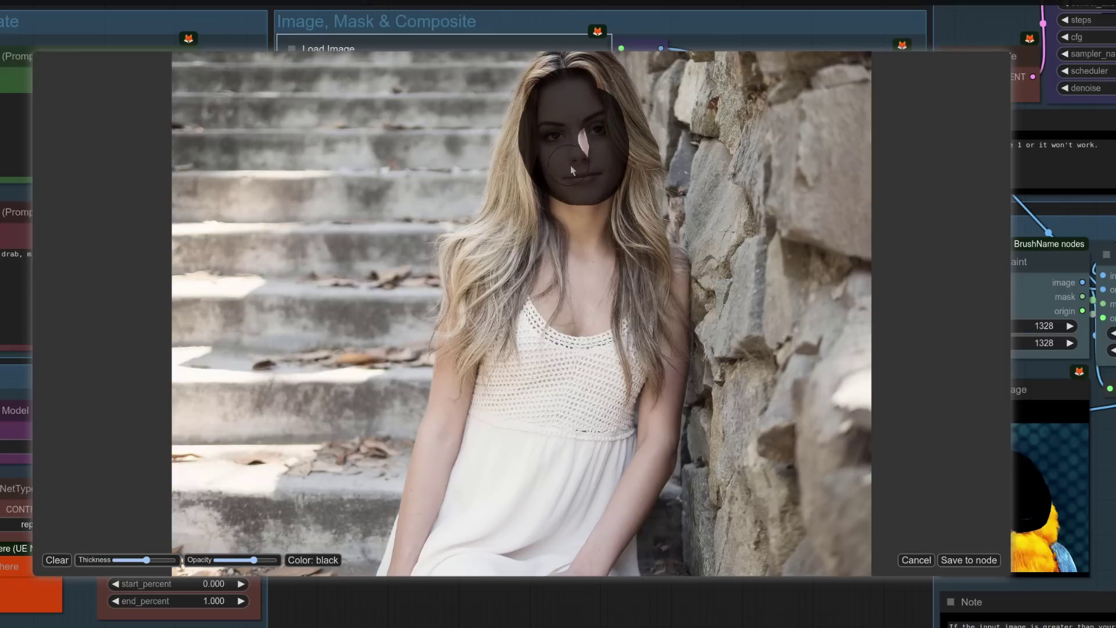
left_click(968, 559)
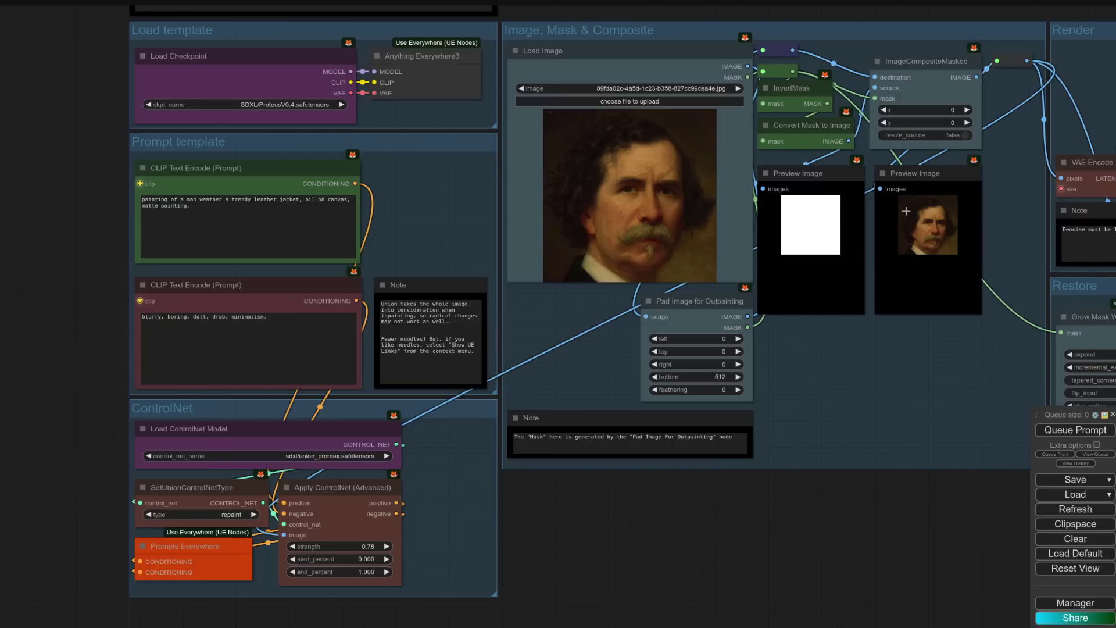
Pan the canvas to the Render and Restore groups and the Image Comparer showing the leather-jacket result.
left_click_drag(966, 572, 532, 549)
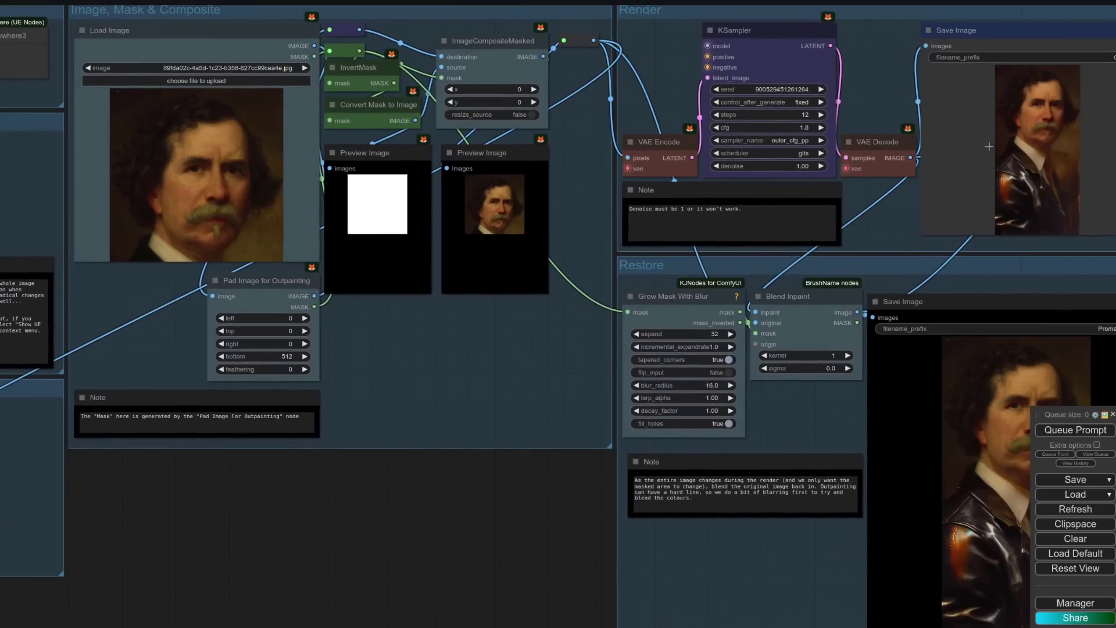
left_click_drag(795, 568, 507, 537)
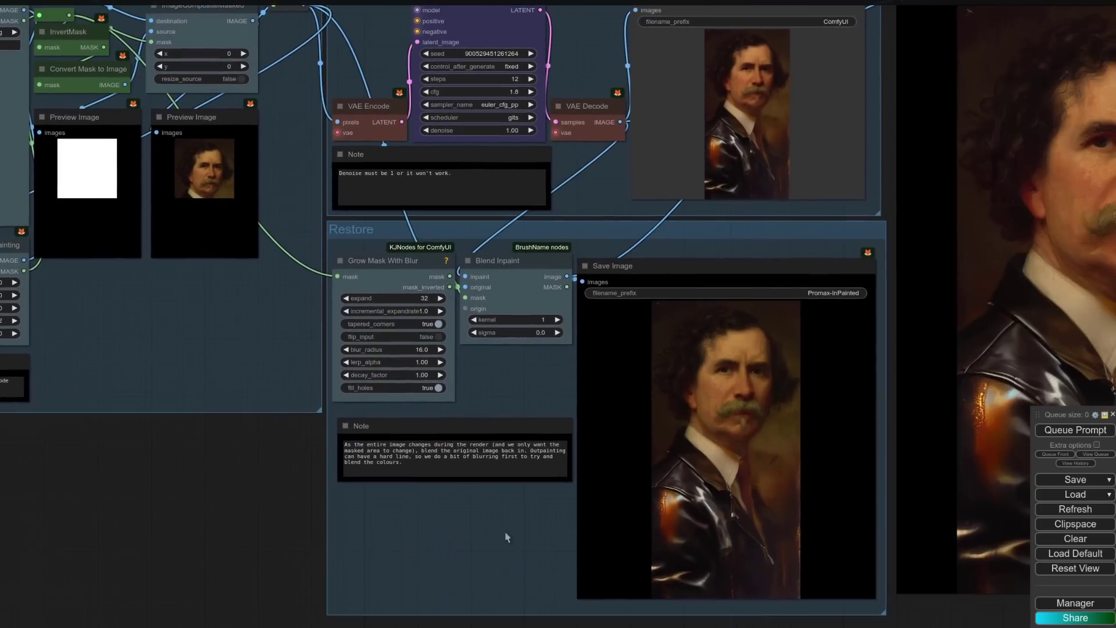
scroll(505, 533, "down", 3)
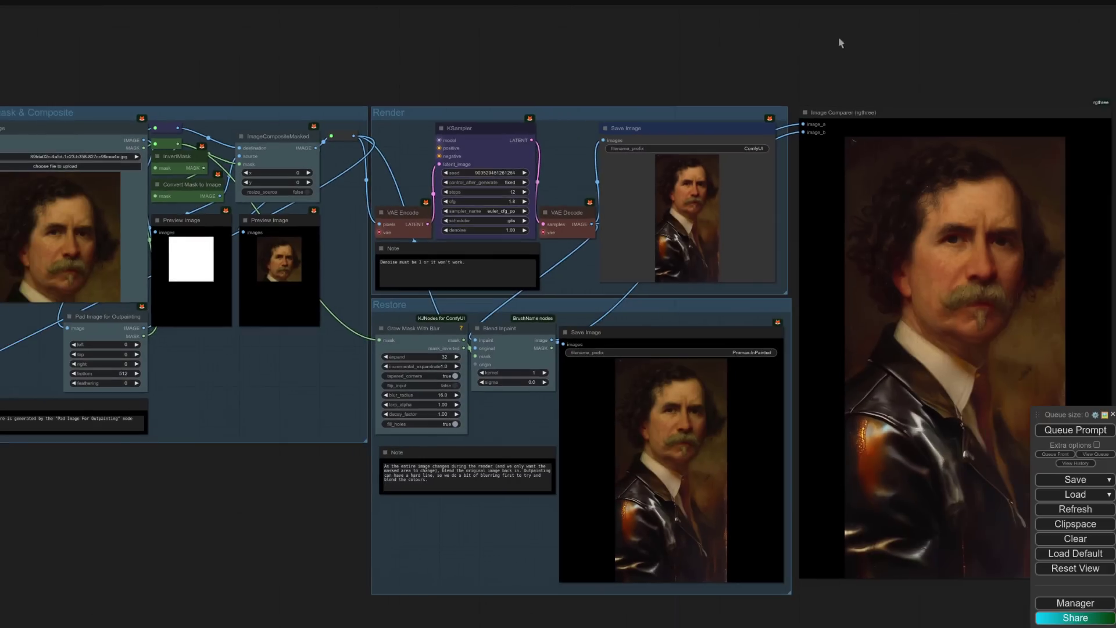
left_click_drag(839, 42, 768, 61)
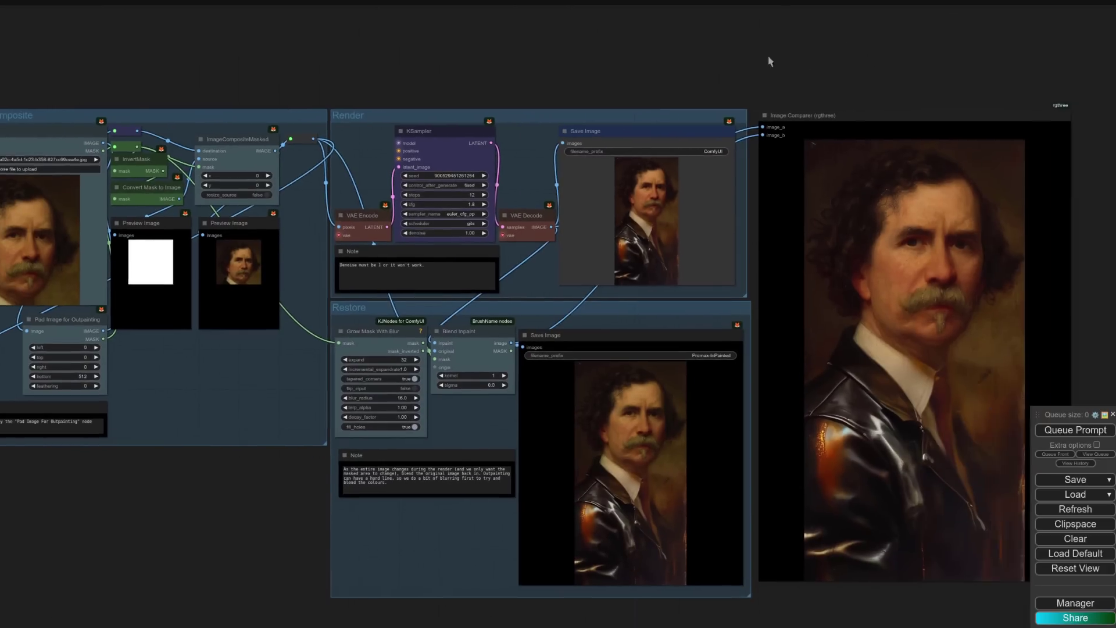
scroll(746, 76, "up", 3)
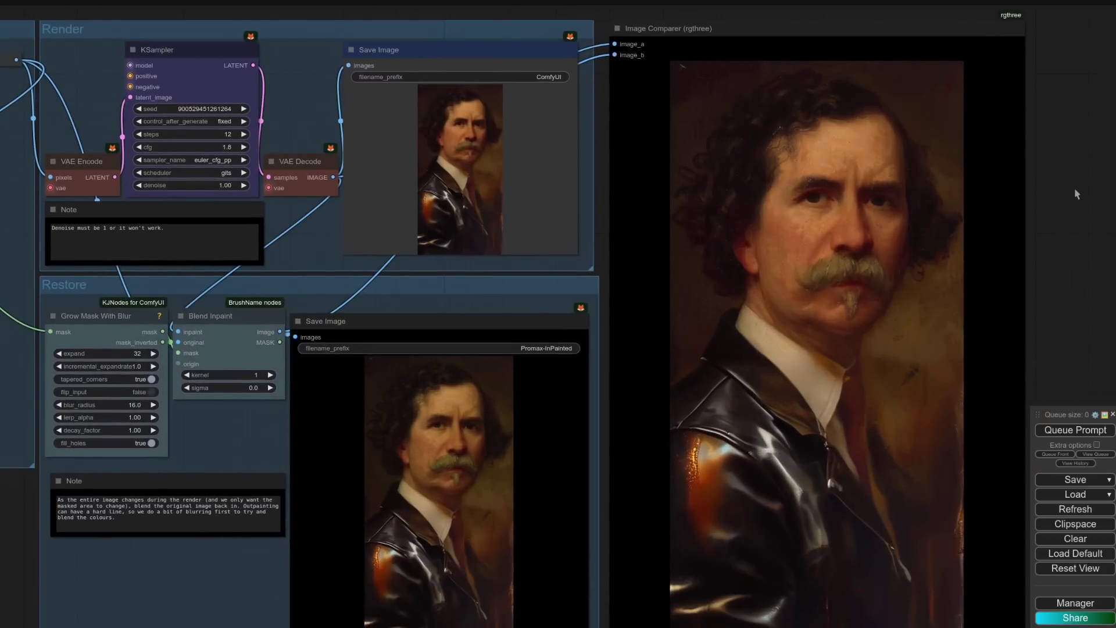
left_click_drag(1074, 187, 1055, 160)
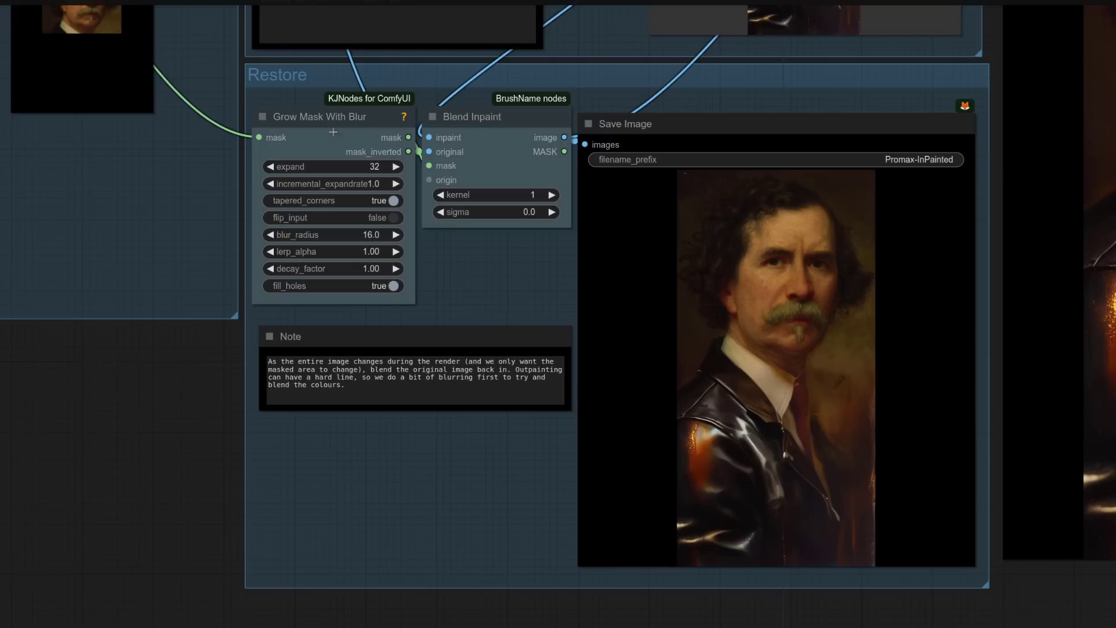
scroll(333, 132, "down", 4)
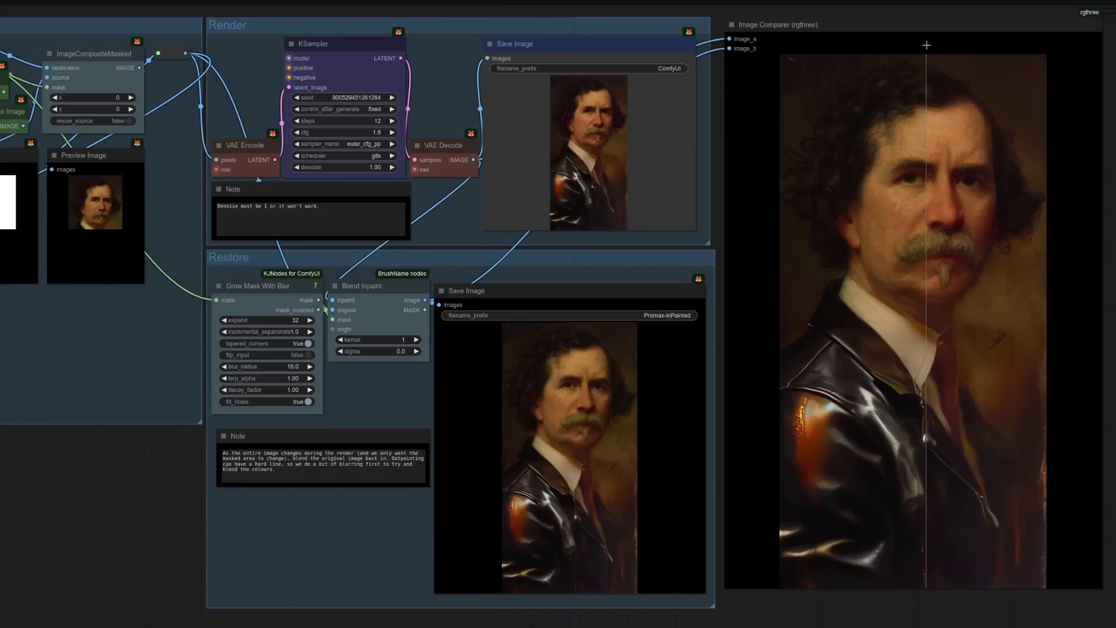